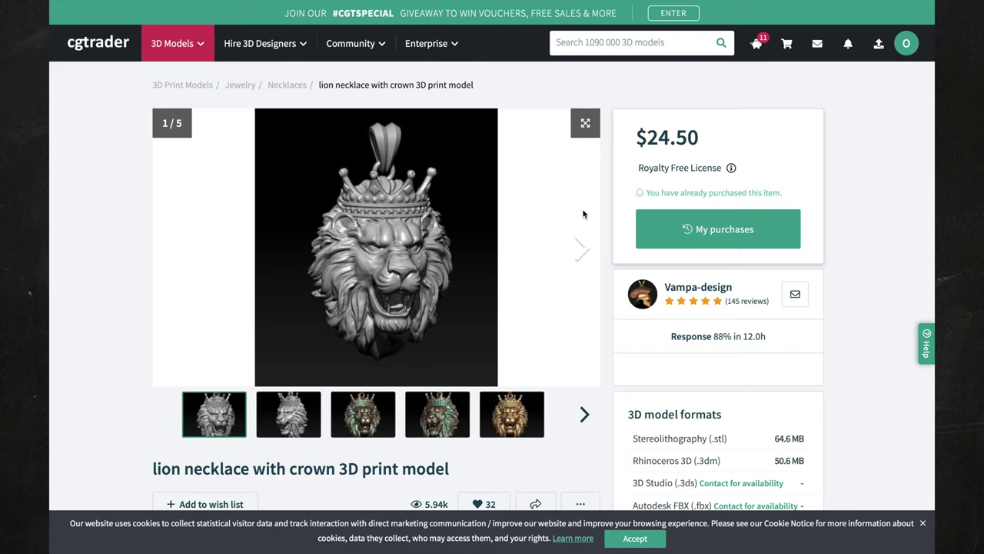
Step: Step through the lion necklace's second to fifth preview images, ending on the gold lion render
left_click(287, 420)
left_click(355, 419)
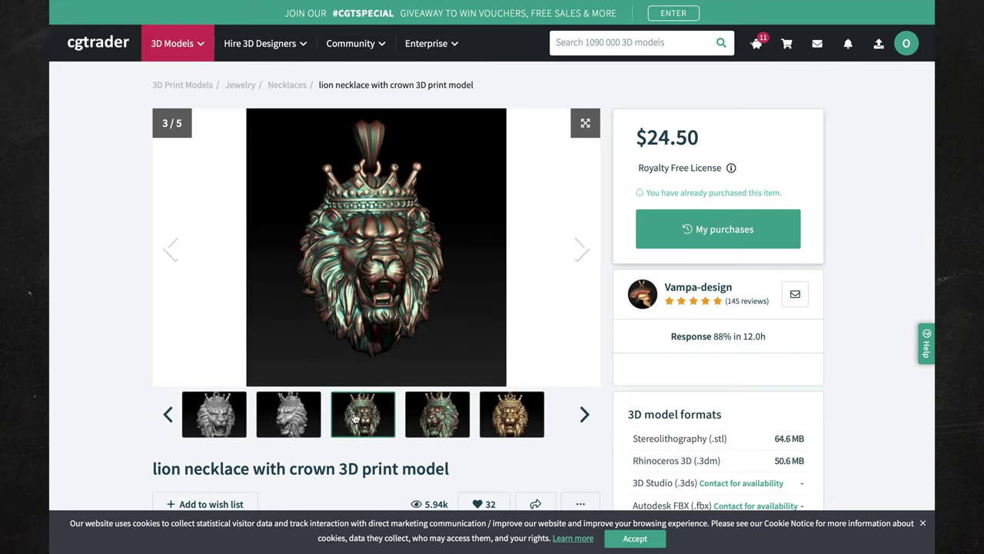
left_click(432, 416)
left_click(490, 420)
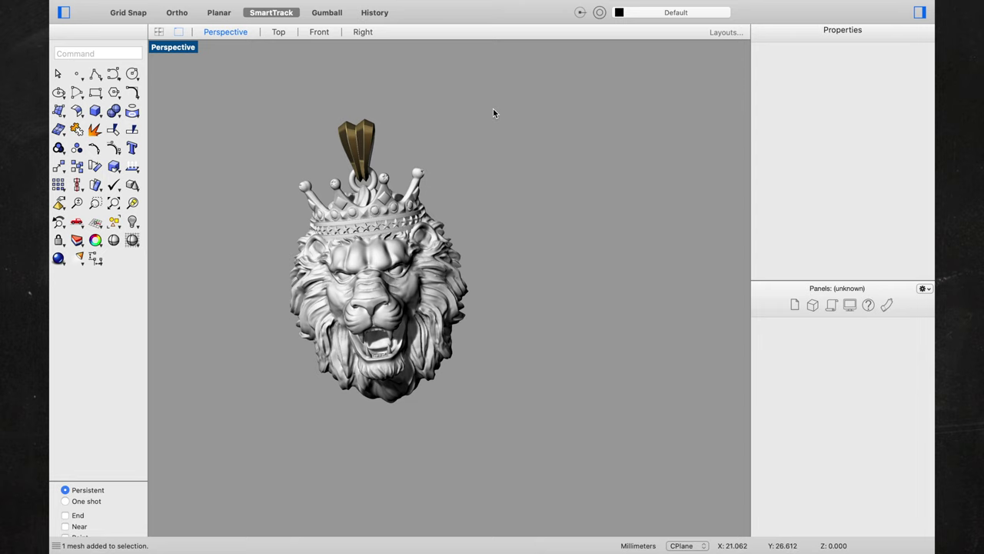
Step: Orbit the lion pendant in the Perspective viewport until its hollow back faces the camera
right_click_drag(548, 115, 363, 4)
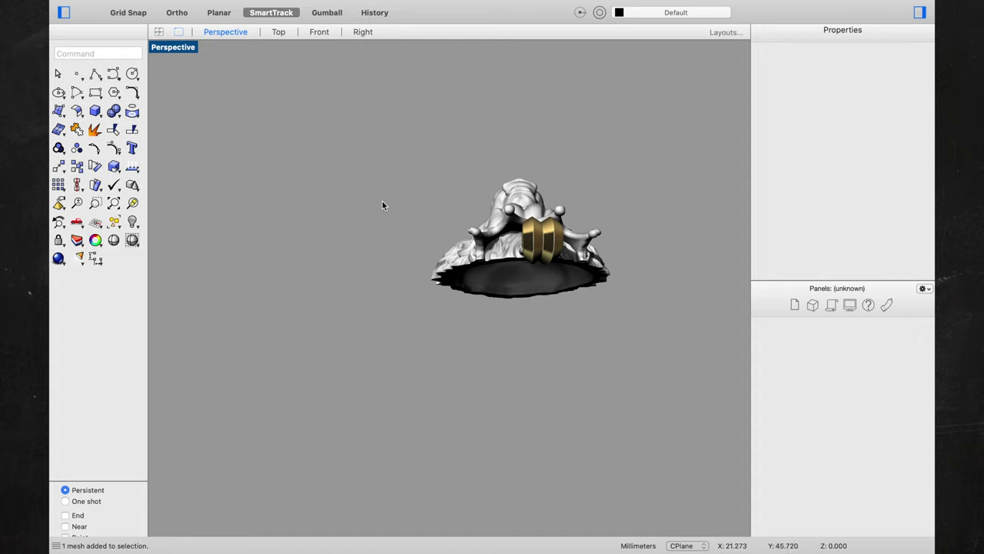
right_click_drag(383, 202, 380, 125)
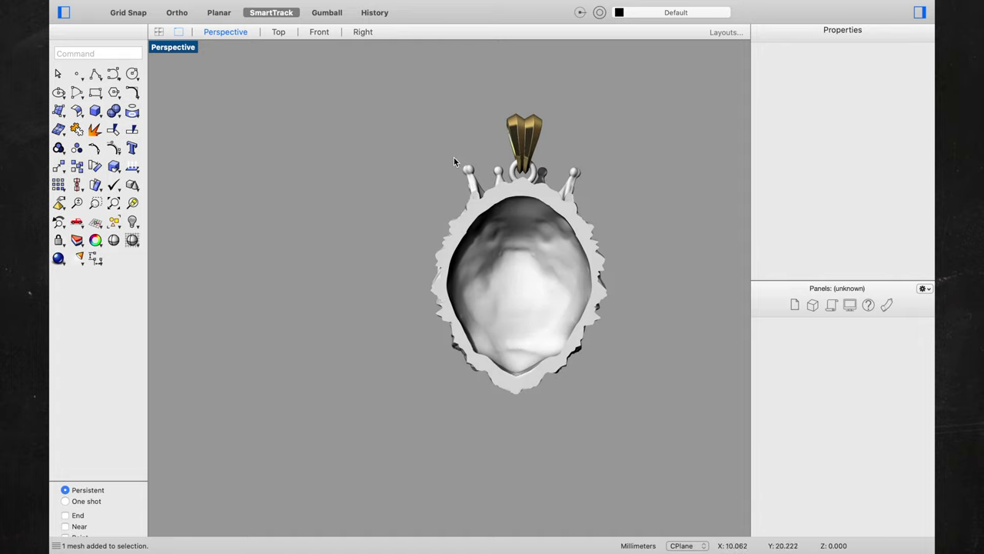
right_click(434, 143)
left_click(366, 138)
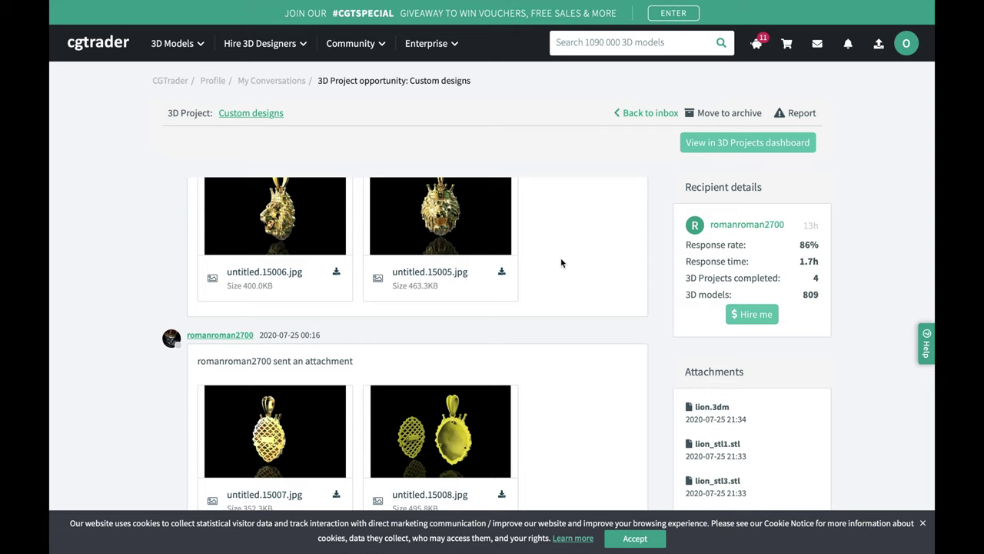
Step: View the gold pendant render full-size and its front view render, then close the lightbox
scroll(560, 262, "up", 5)
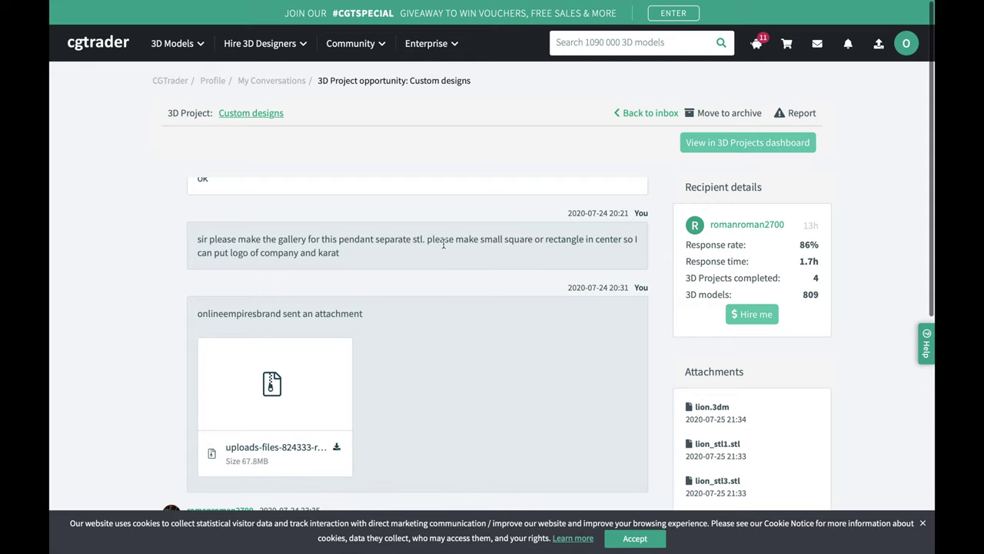
scroll(442, 245, "down", 1)
scroll(338, 305, "down", 2)
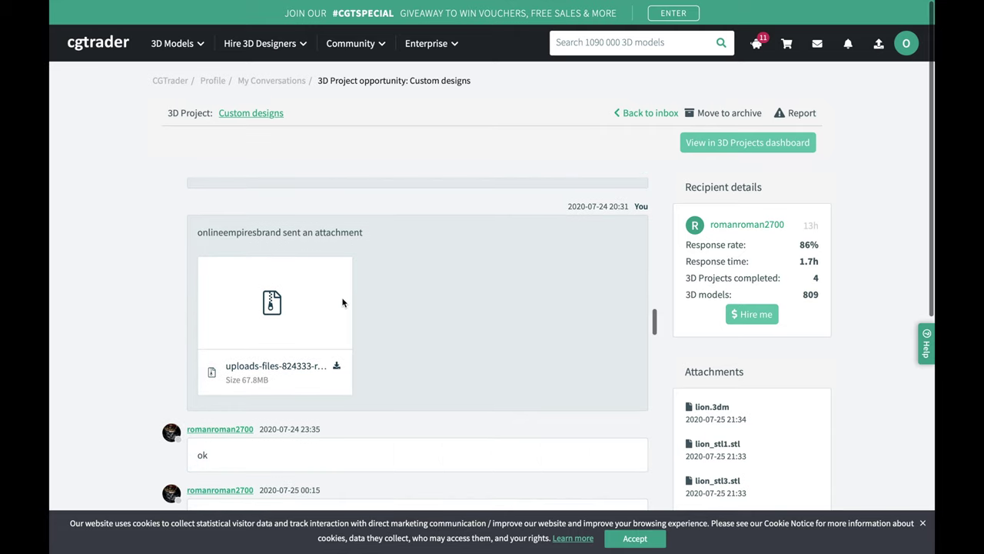
scroll(343, 287, "down", 10)
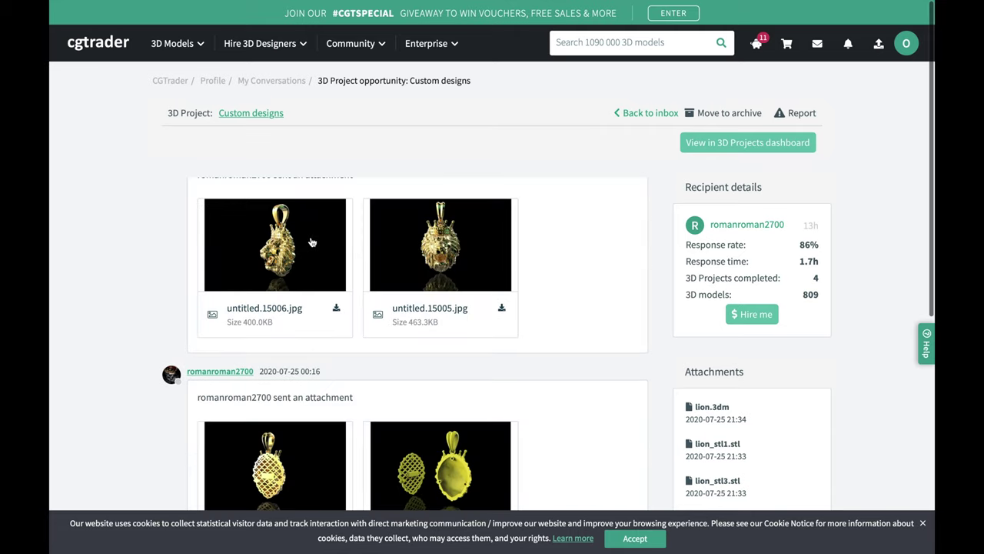
left_click(312, 243)
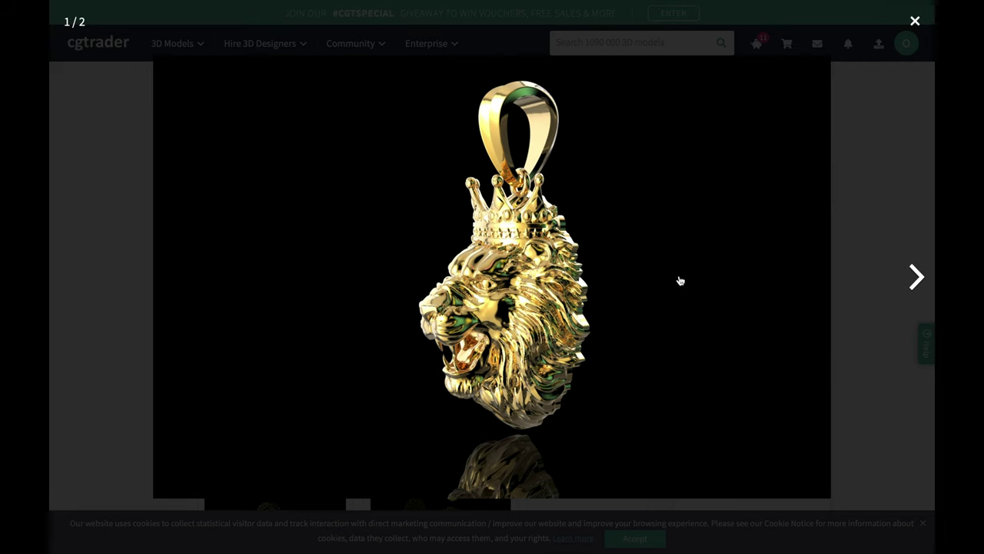
left_click(917, 279)
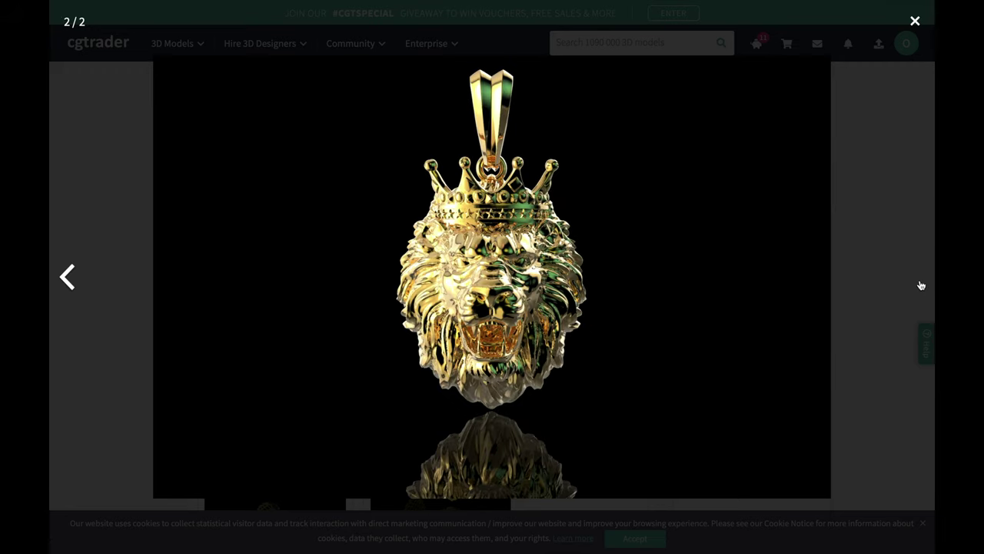
left_click(920, 280)
Step: View the two lattice-back pendant renders full-size
scroll(330, 429, "down", 1)
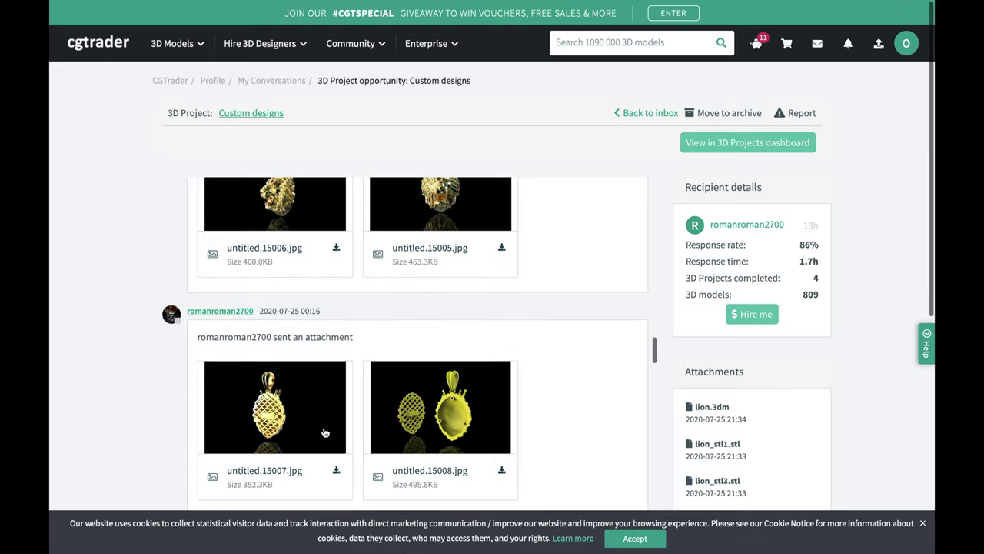
left_click(310, 402)
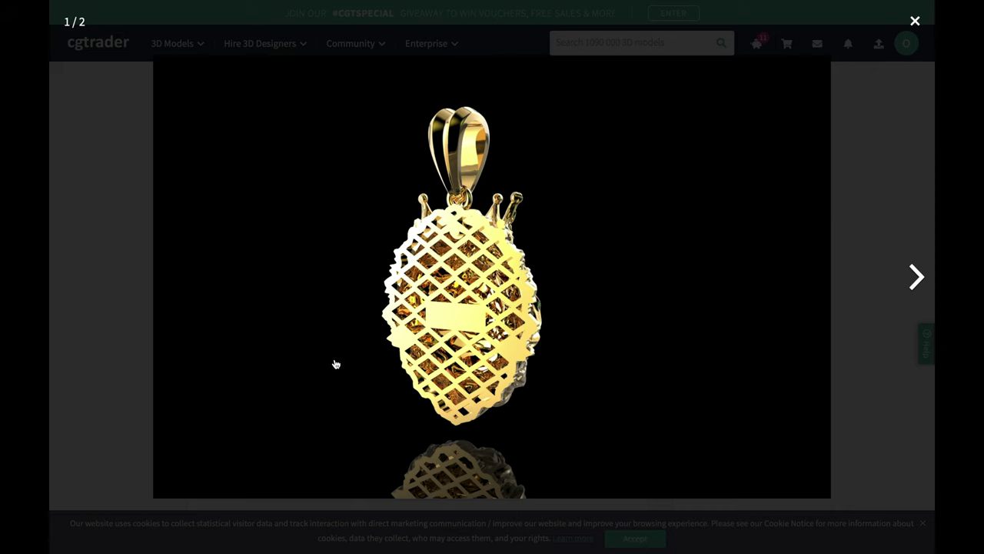
left_click(914, 286)
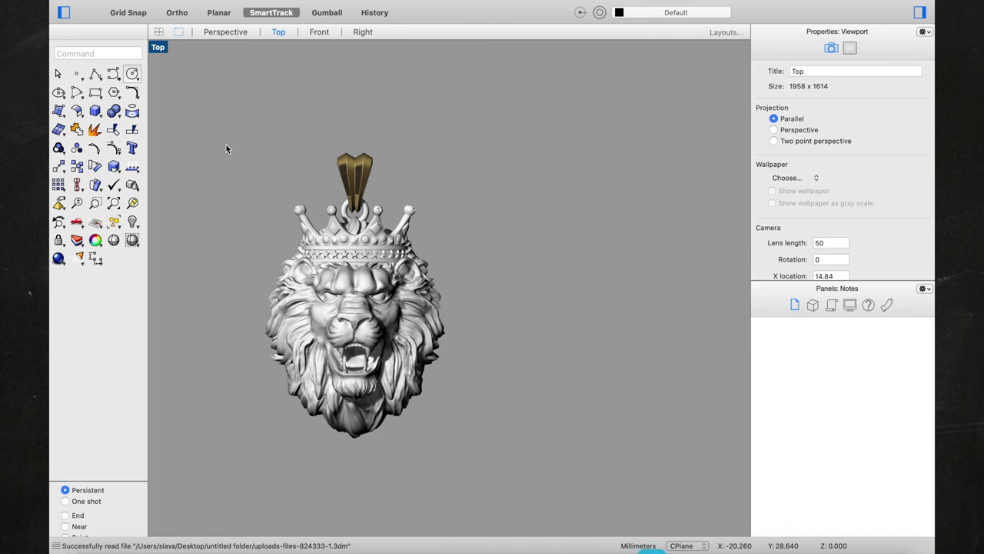
Step: Shrink the selected pendant with Scale 3-D based at the bail top, then deselect it
left_click_drag(226, 144, 456, 449)
mouse_move(328, 13)
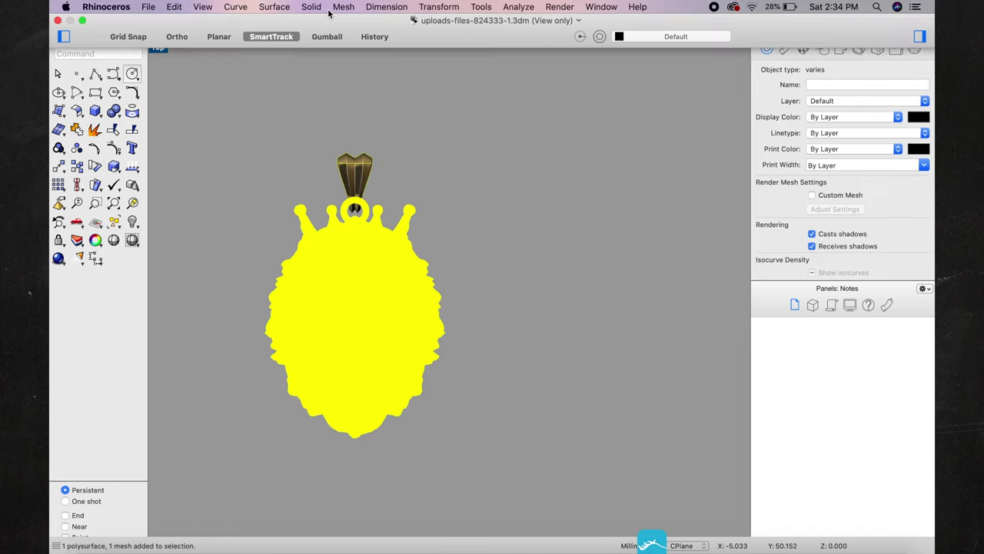
left_click(439, 7)
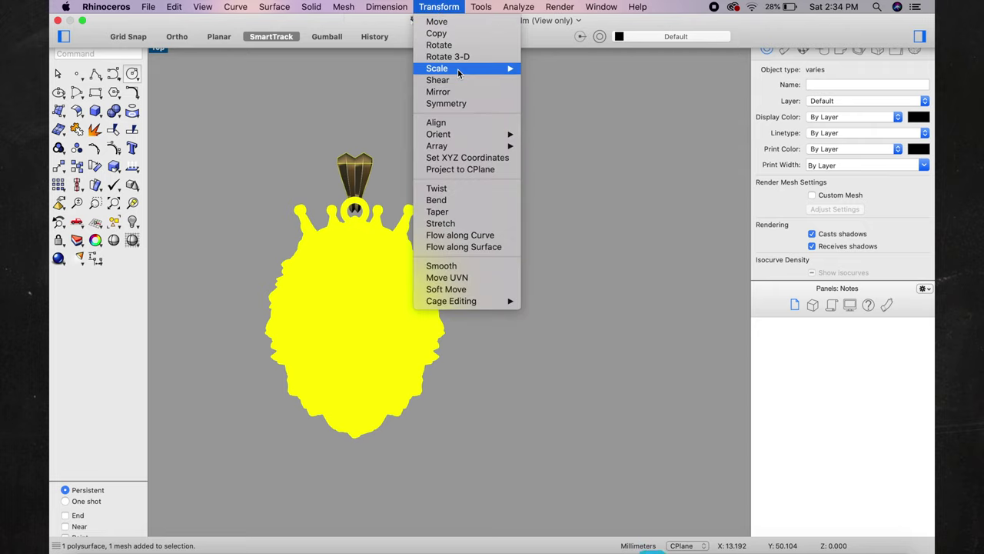
mouse_move(491, 68)
left_click(553, 69)
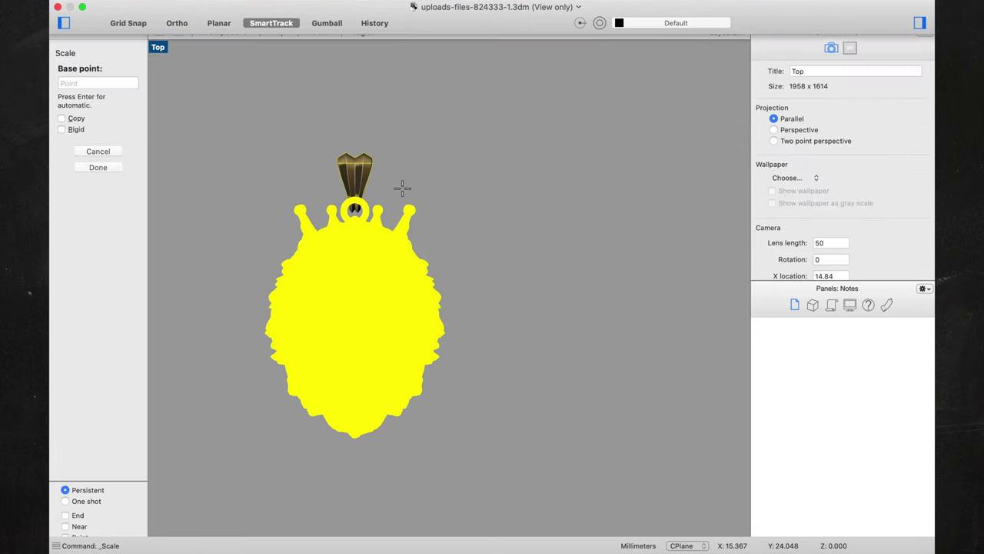
left_click(355, 115)
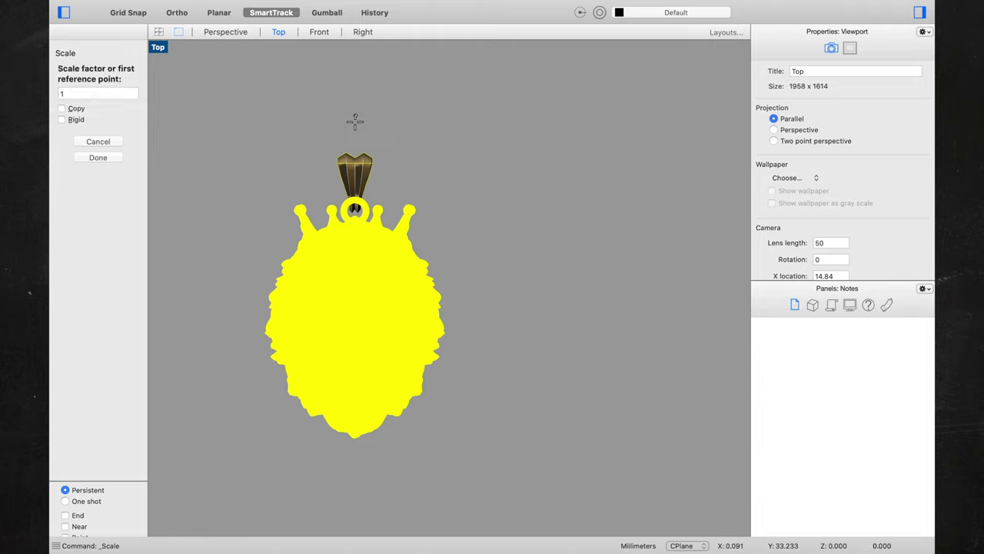
left_click(355, 325)
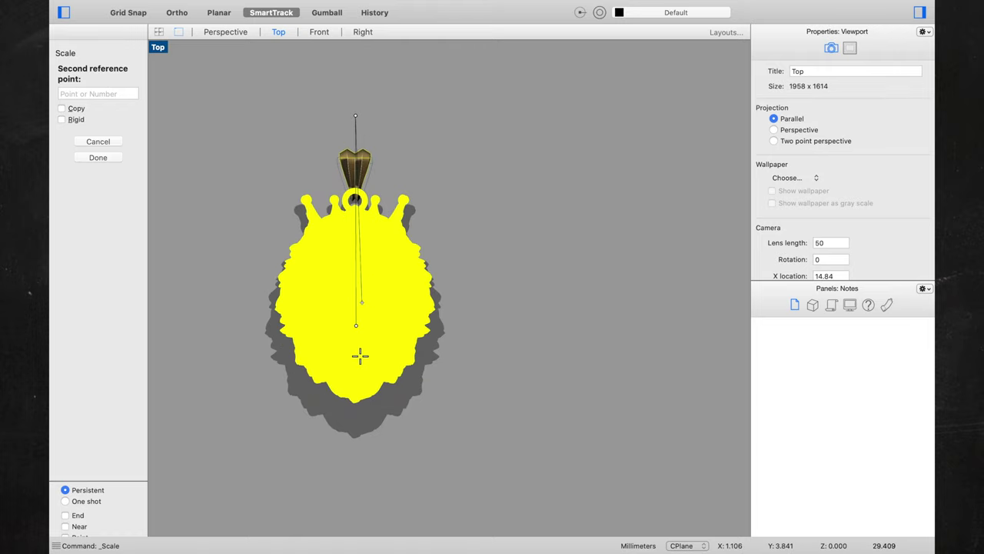
left_click(360, 243)
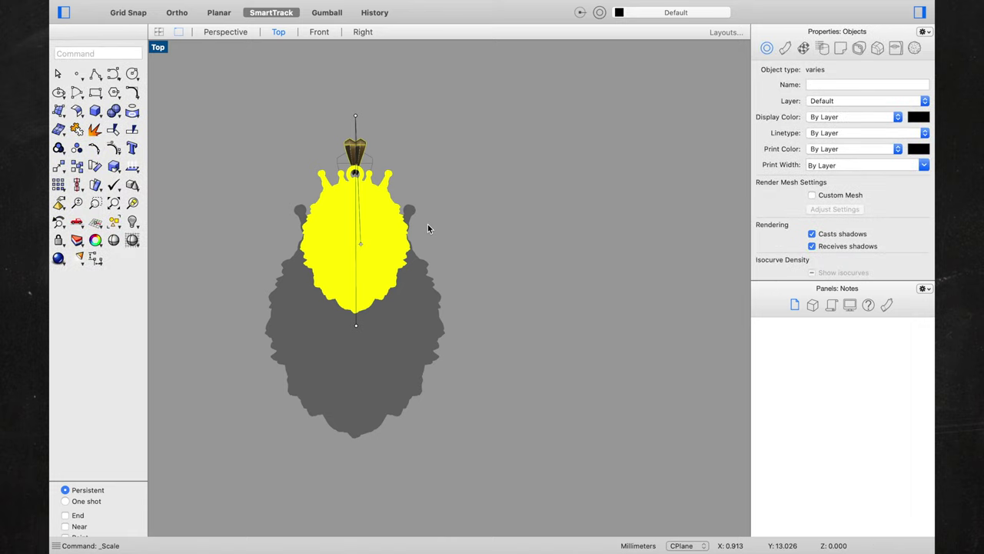
left_click(428, 224)
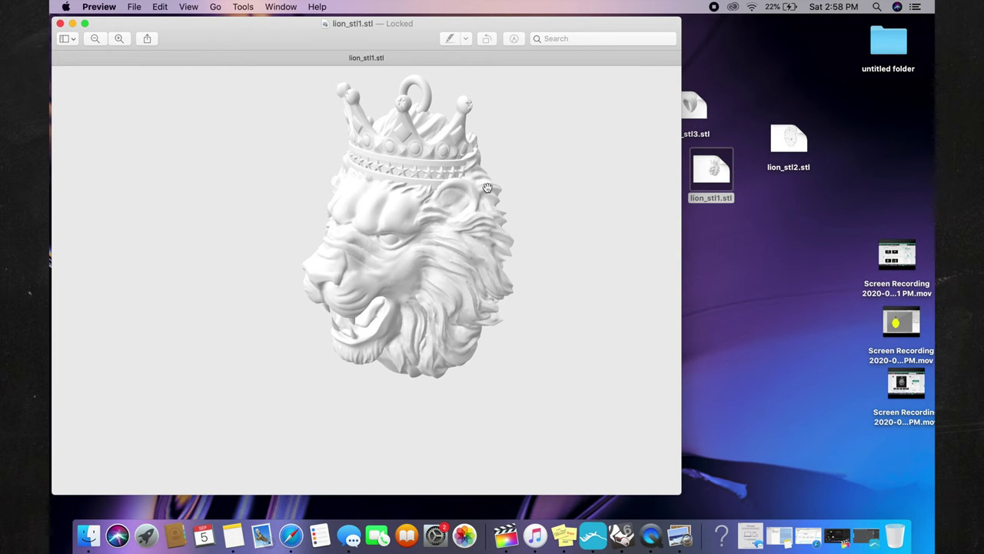
Step: Inspect the head, lattice and ring models in Preview, then close it and launch ChiTuBox
left_click_drag(490, 213, 261, 141)
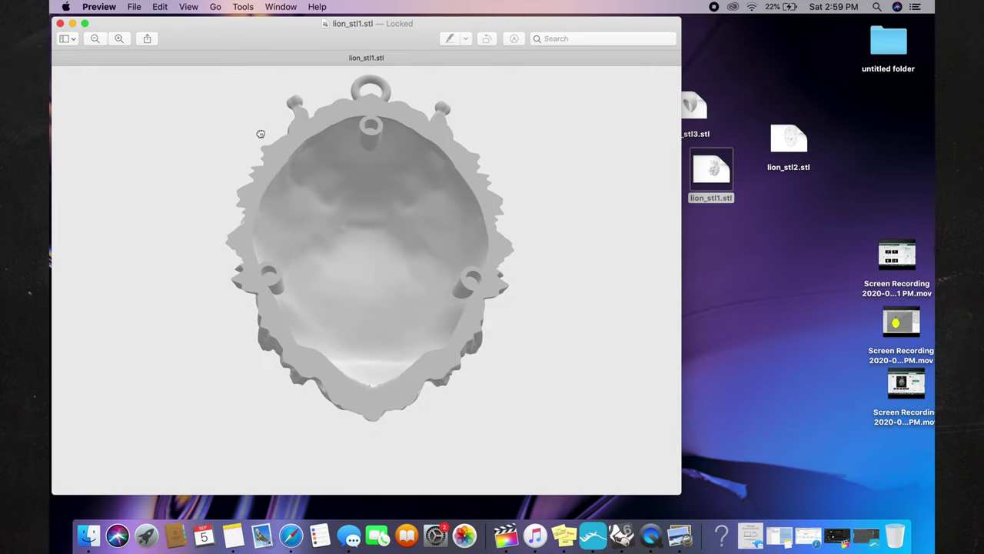
key("Right")
key("Left")
left_click_drag(439, 225, 182, 180)
key("super+w")
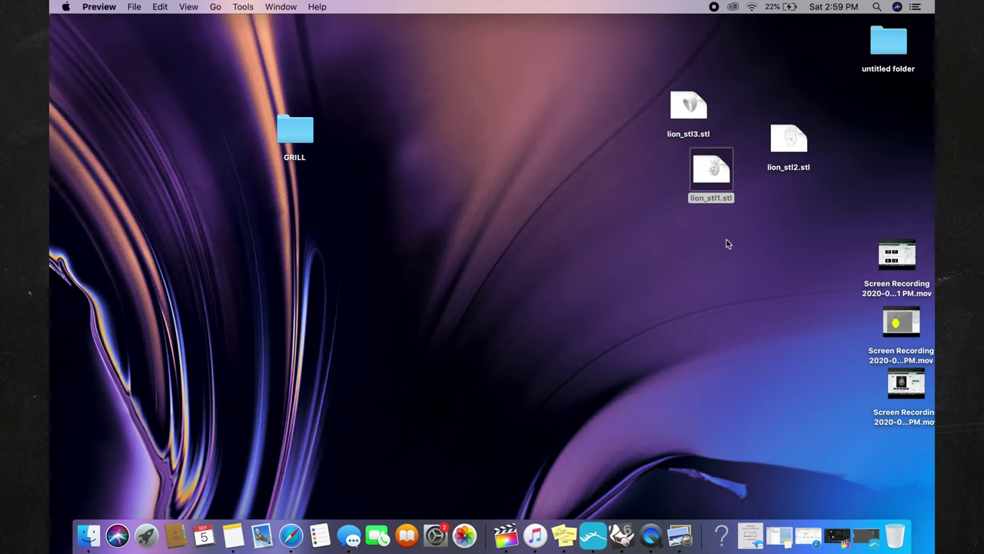
left_click(594, 538)
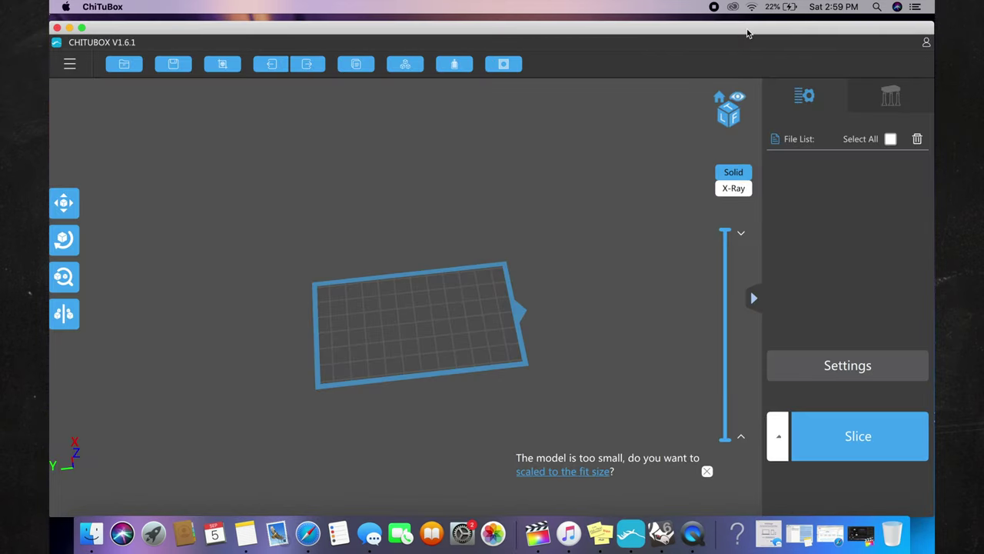
Step: Load lion_stl1.stl, lion_stl2.stl and lion_stl3.stl onto the ChiTuBox build plate
left_click_drag(747, 33, 467, 33)
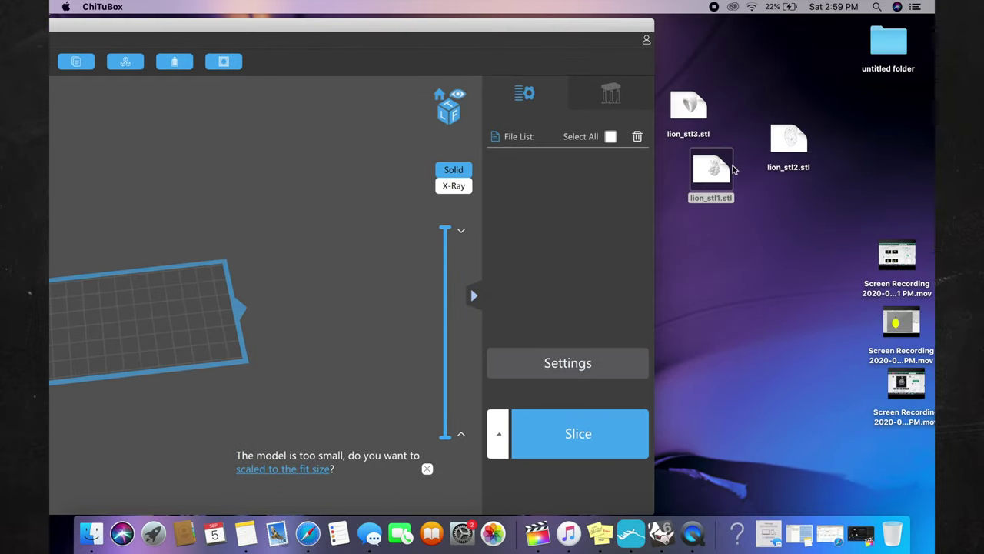
left_click_drag(720, 178, 131, 345)
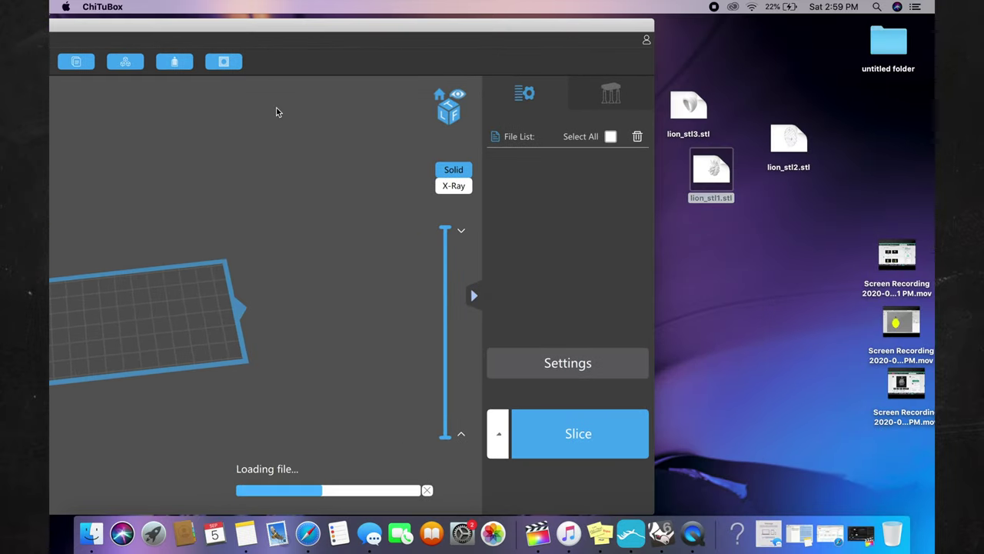
left_click_drag(792, 143, 281, 311)
left_click_drag(566, 38, 461, 38)
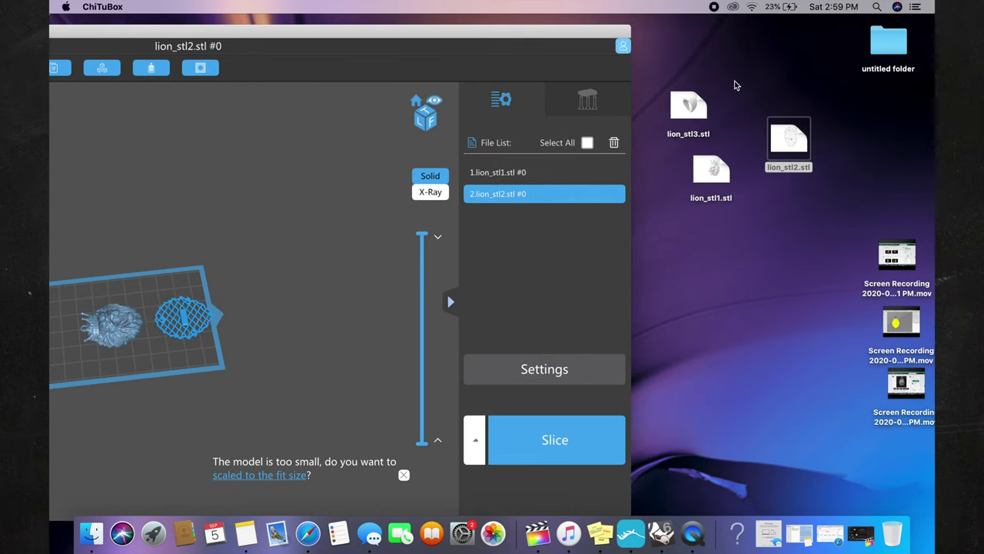
left_click(689, 109)
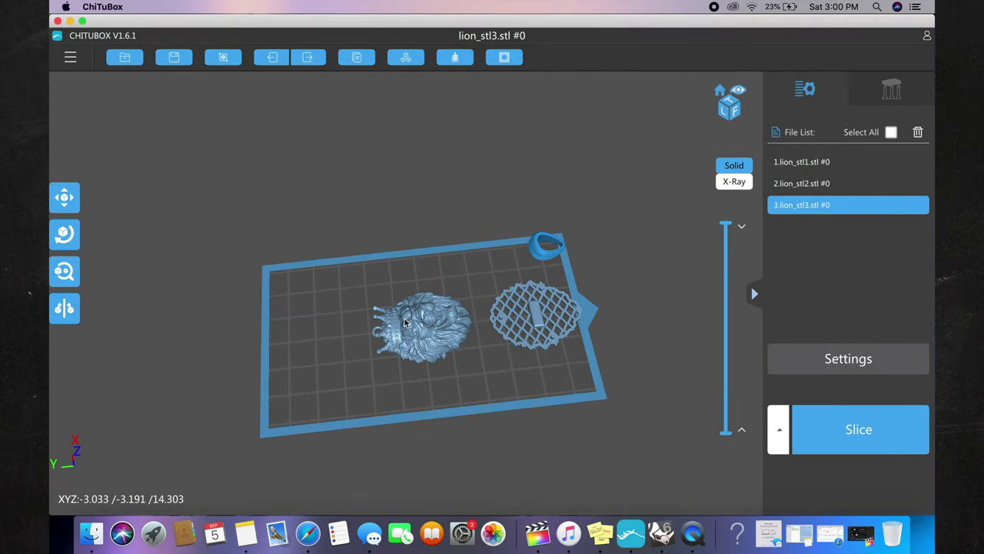
Step: Spread the parts apart, moving the lion head and the lattice back and bail leftward
left_click_drag(406, 323, 327, 335)
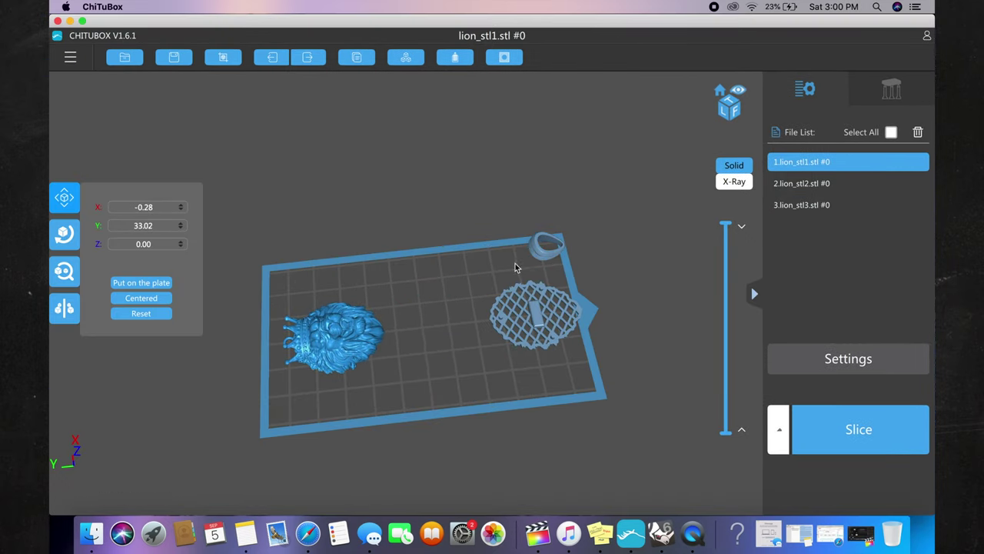
left_click_drag(515, 267, 263, 253)
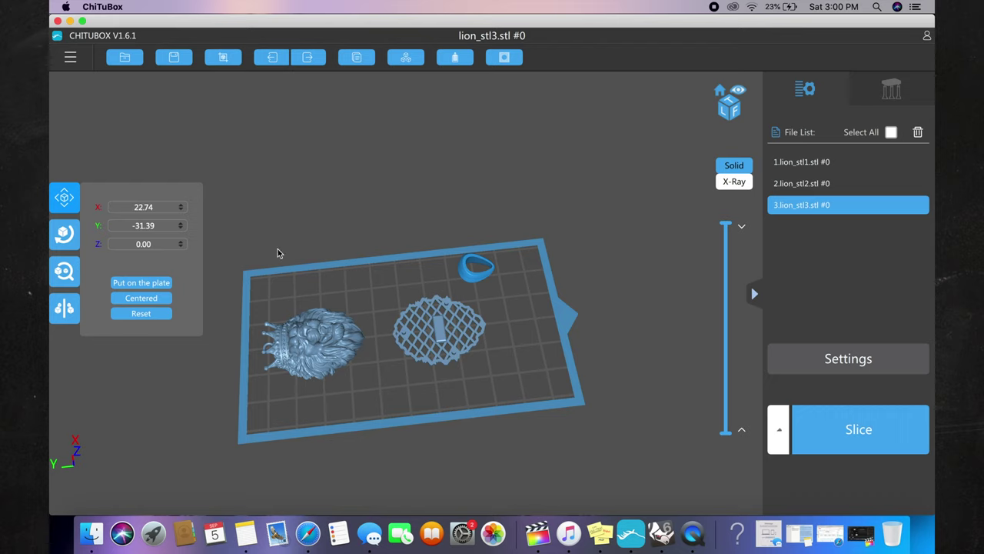
left_click(304, 325)
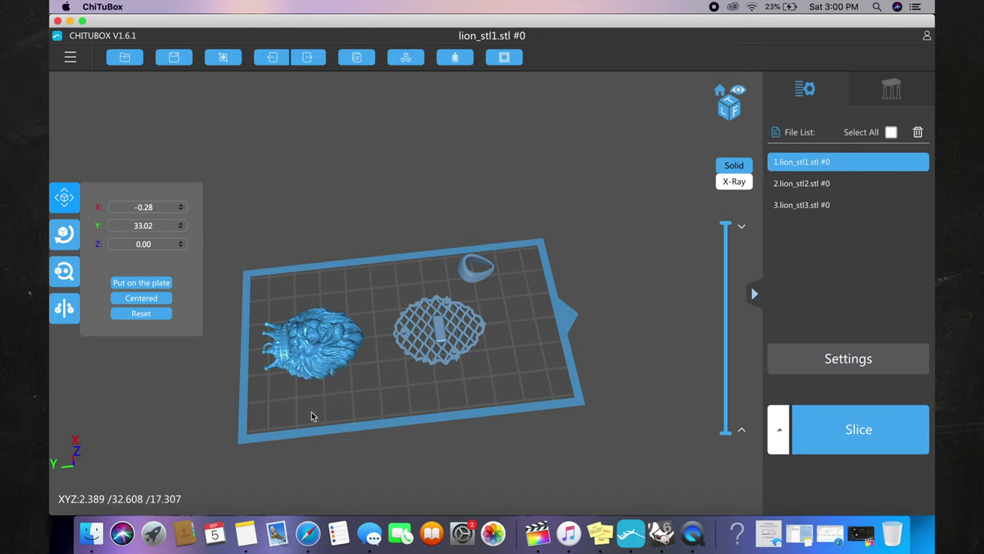
Step: Scale the lion head to 80% via its X percentage, correcting an initial 90%
left_click(64, 271)
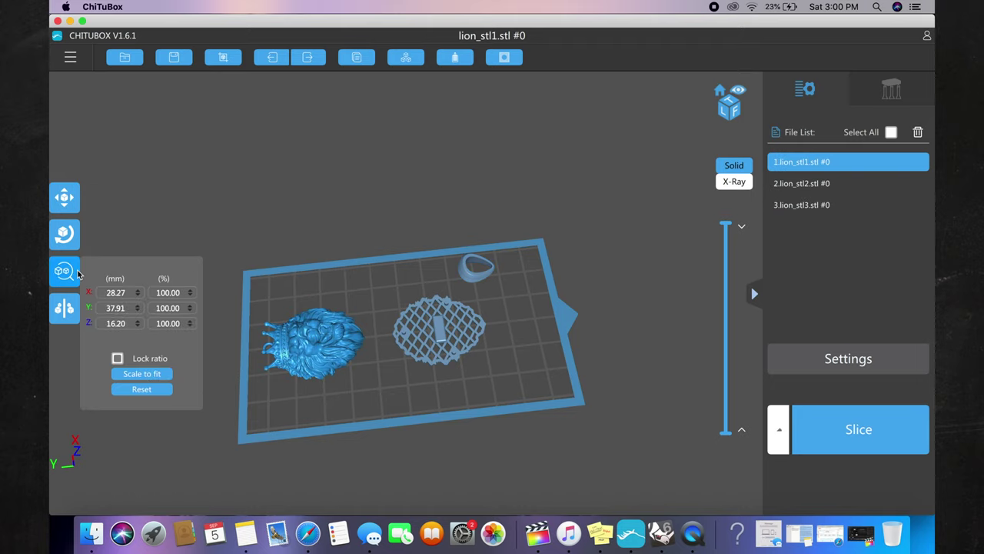
double_click(168, 292)
type("90")
key("Return")
key("BackSpace")
key("BackSpace")
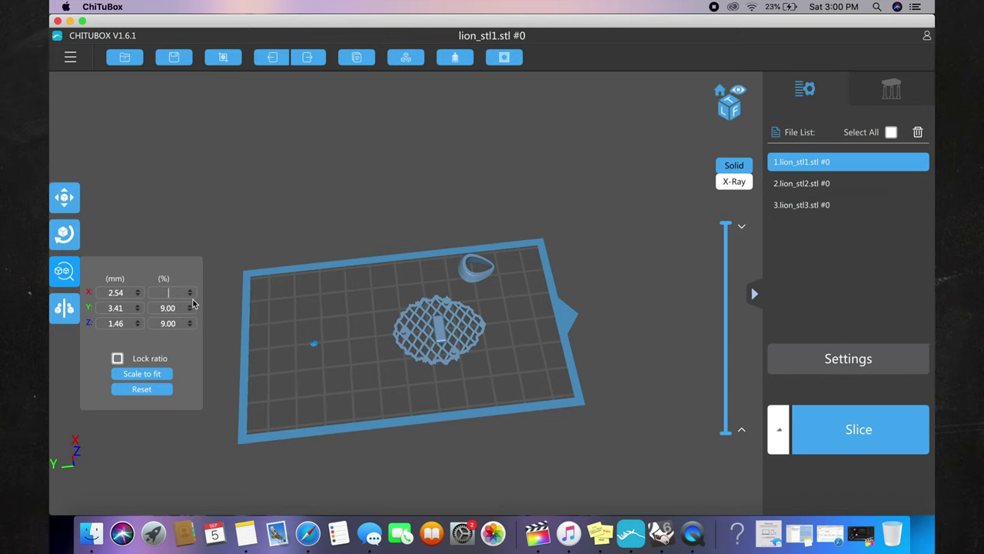
type("80")
key("Return")
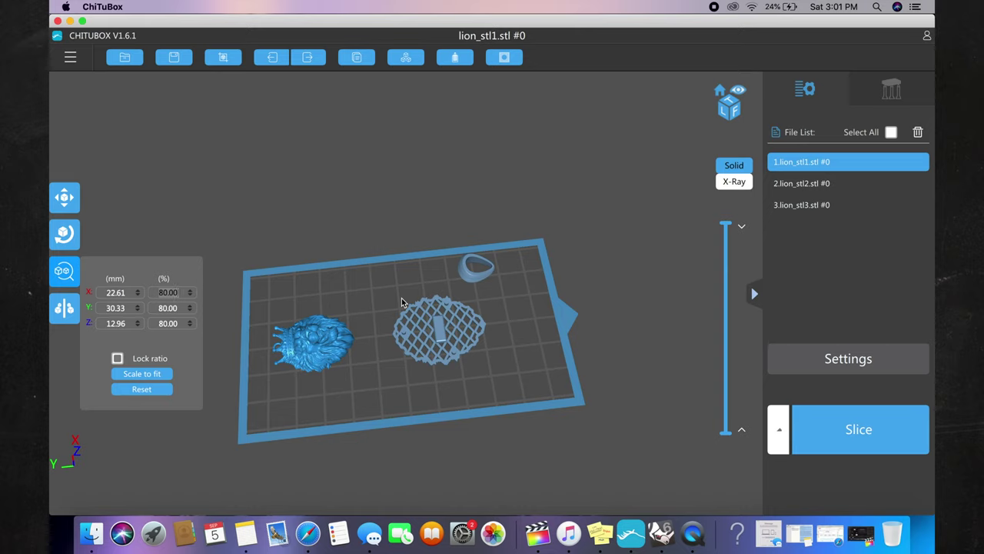
Step: Scale the lattice back to 80%
left_click(443, 322)
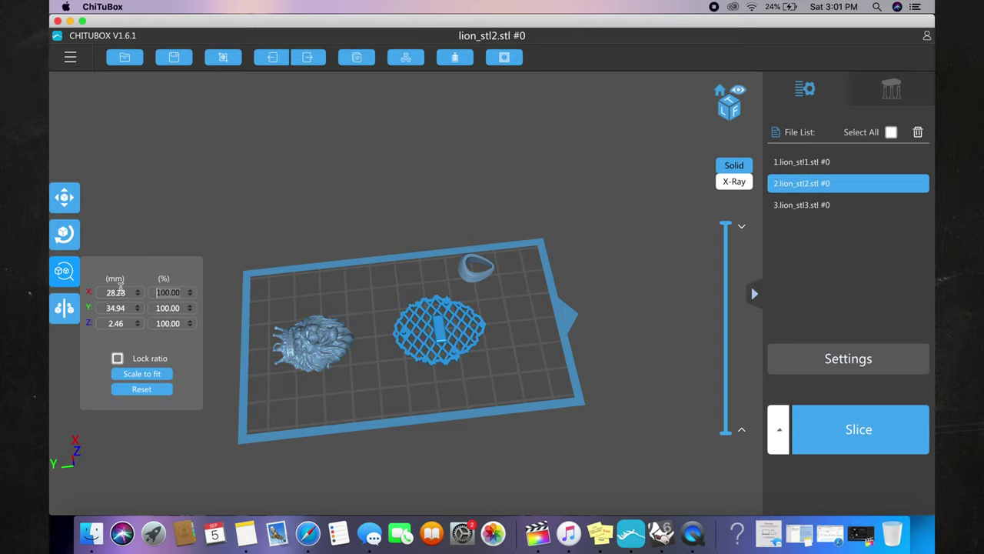
double_click(176, 292)
key("BackSpace")
type("80")
key("Return")
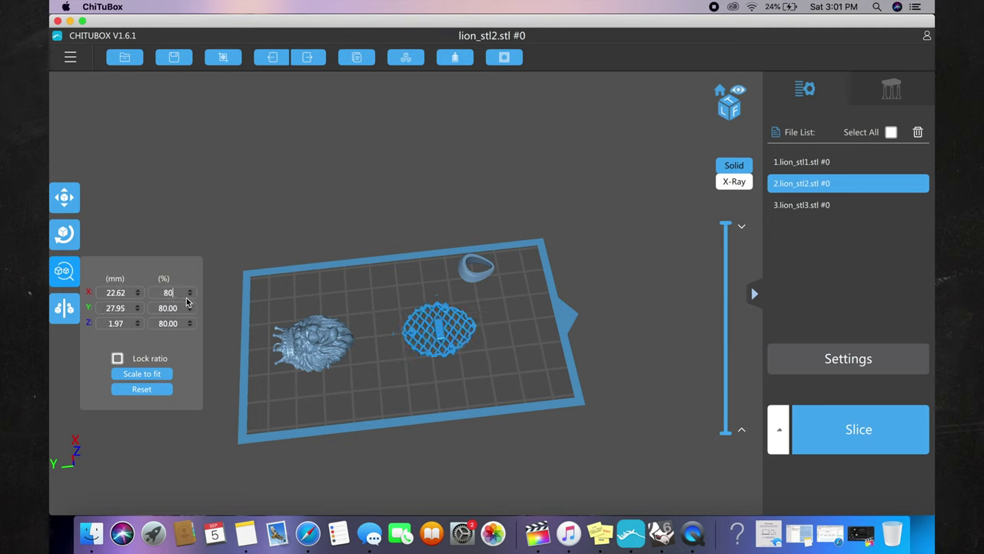
Step: Scale the bail to 80%
left_click(477, 277)
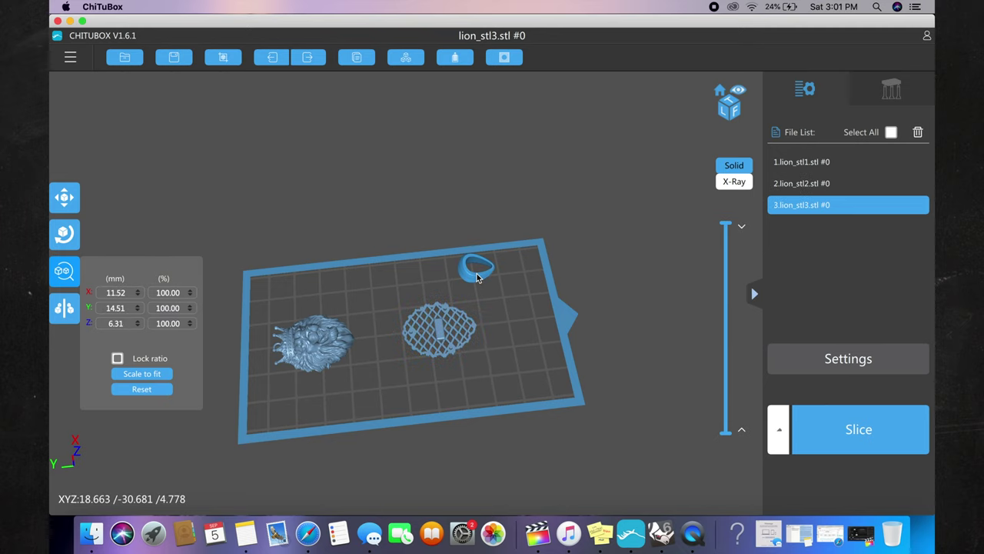
double_click(171, 292)
type("80")
key("Return")
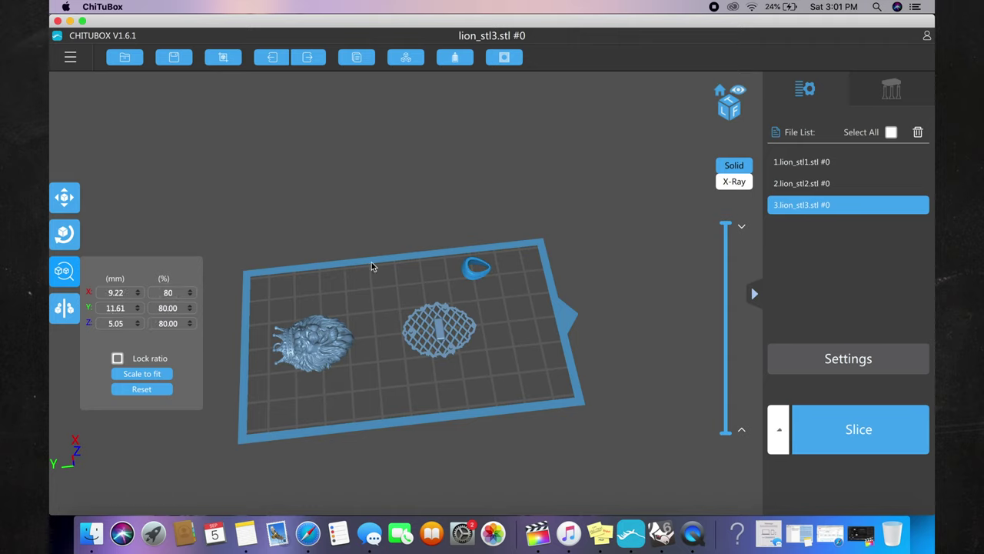
left_click(371, 262)
left_click(325, 339)
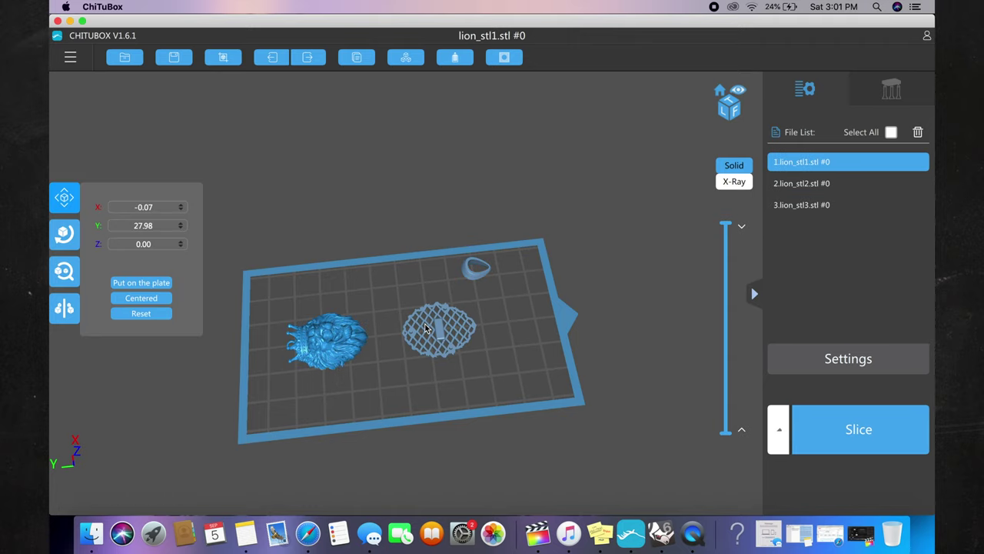
Step: Orbit the build plate to check the auto-generated supports and rafts on all three parts
left_click(466, 277)
left_click_drag(467, 294, 392, 271)
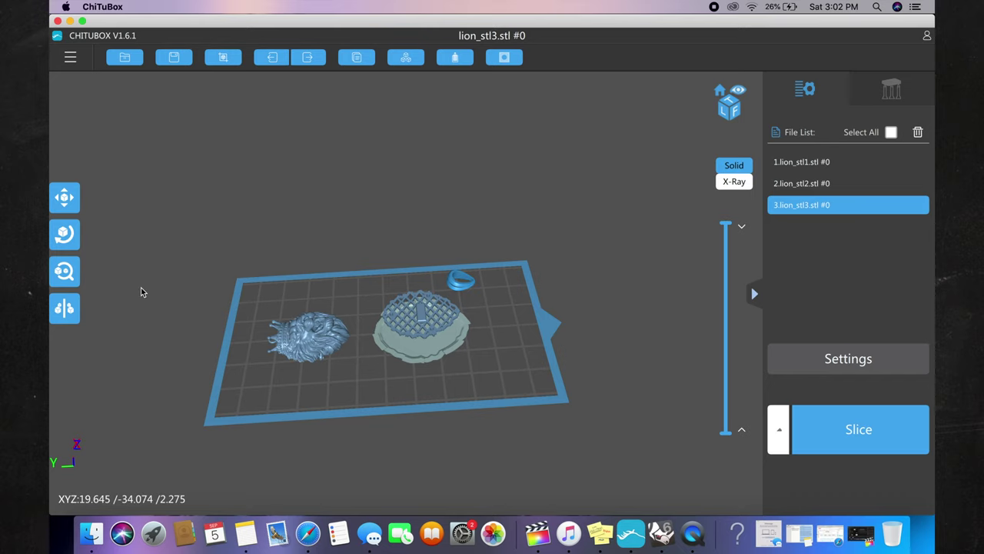
left_click_drag(307, 338, 422, 121)
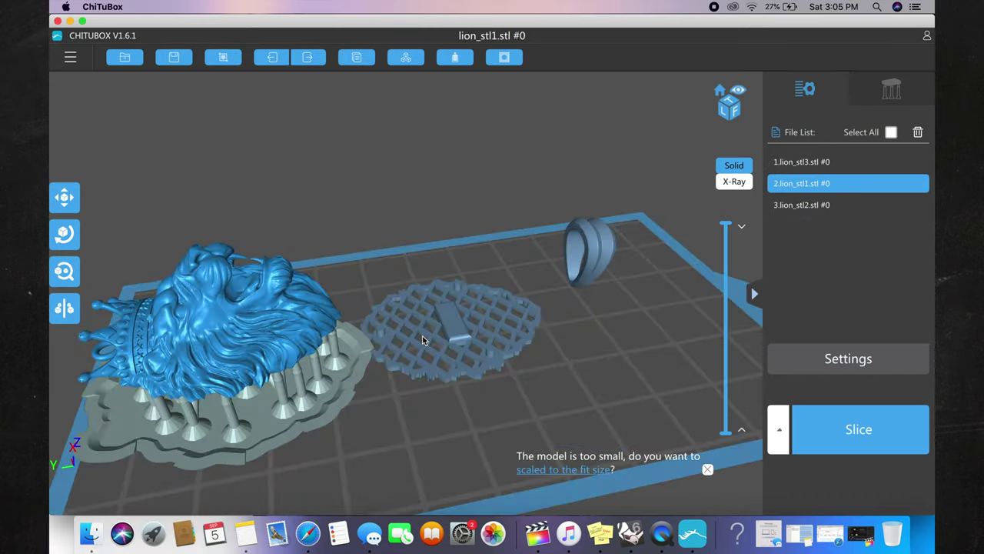
left_click_drag(422, 339, 386, 186)
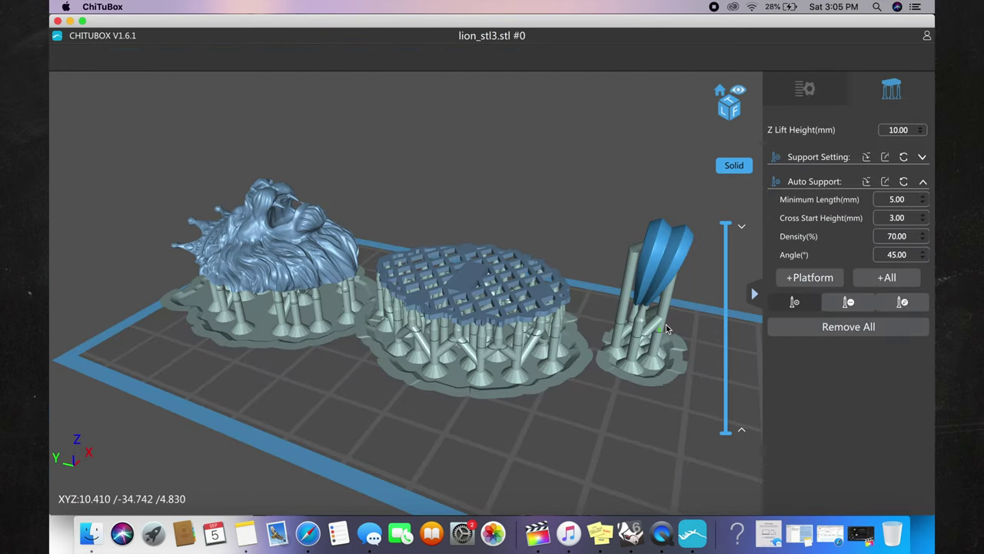
scroll(683, 324, "down", 5)
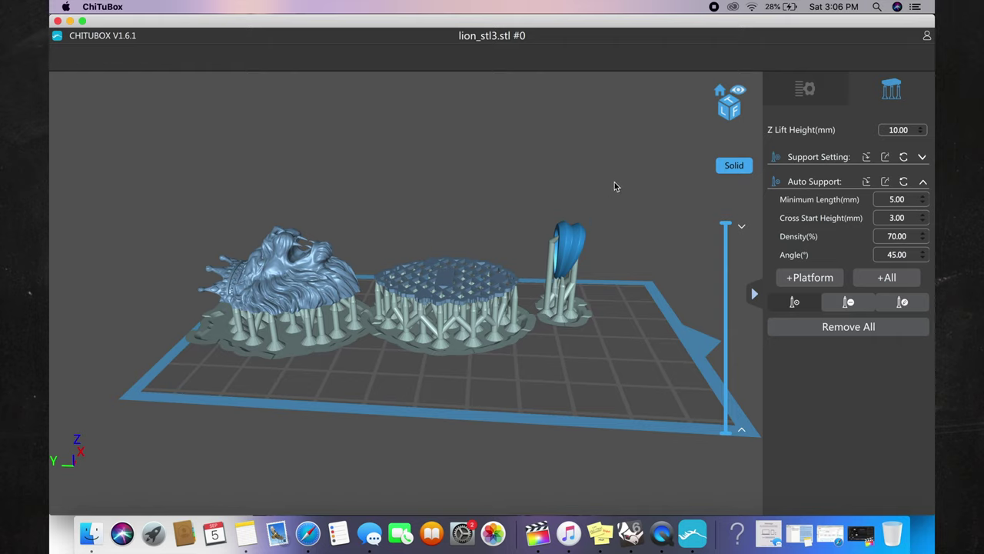
left_click(806, 92)
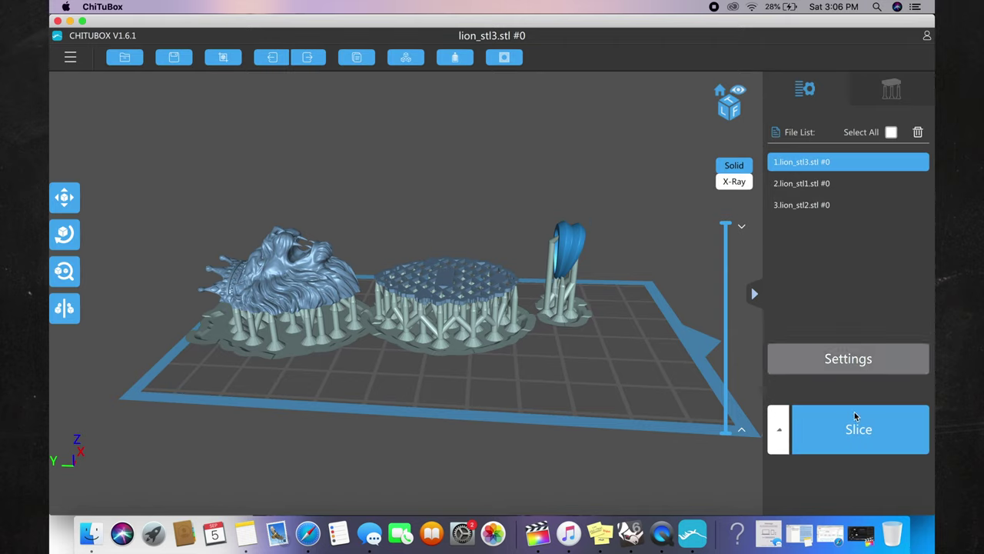
Step: Start slicing the three supported lion parts and let the progress bar run
left_click(852, 437)
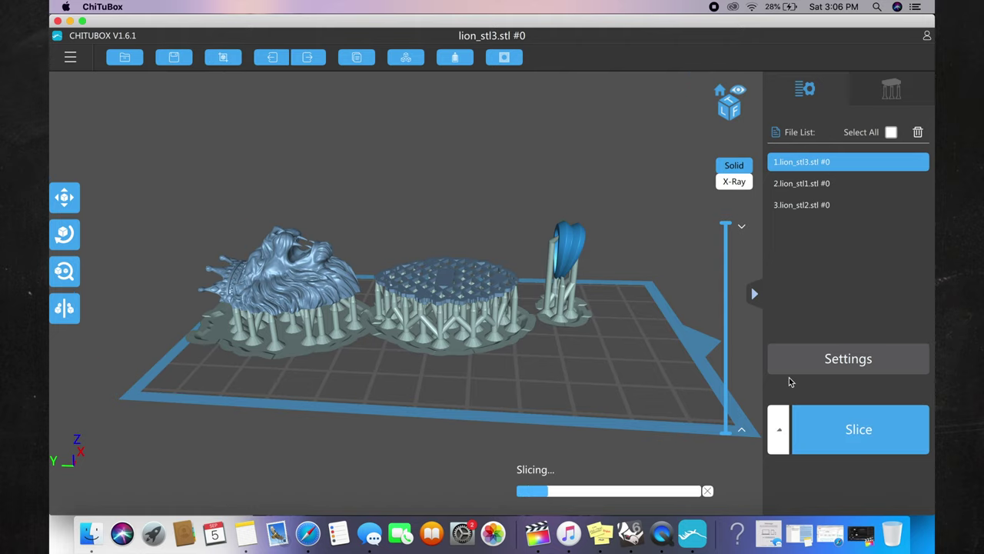